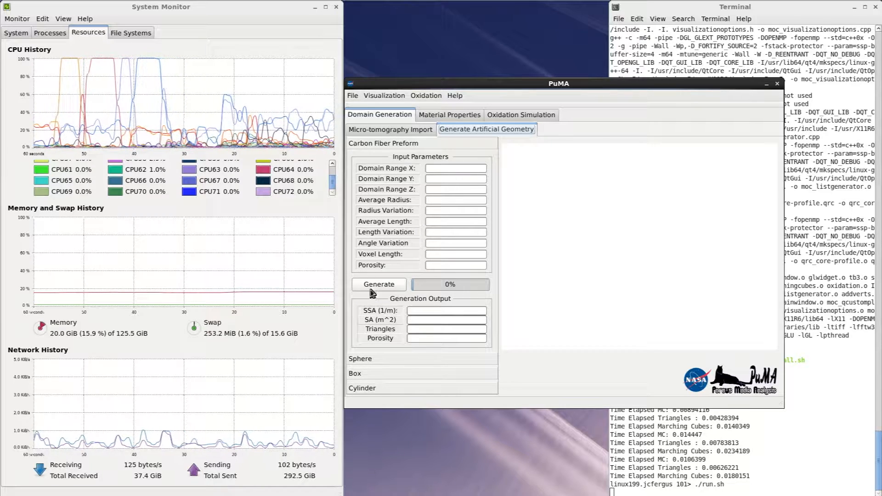
Start an artificial sphere geometry and set its domain range to 100 in X, Y and Z.
click(387, 362)
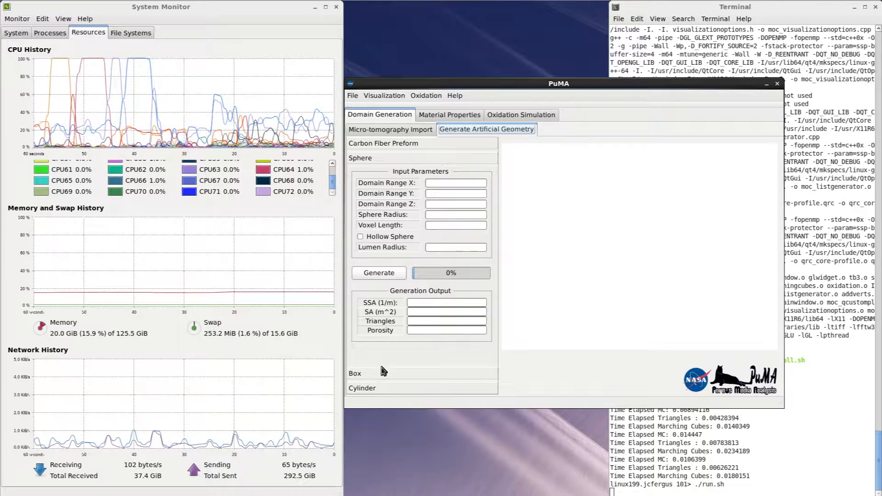
click(450, 180)
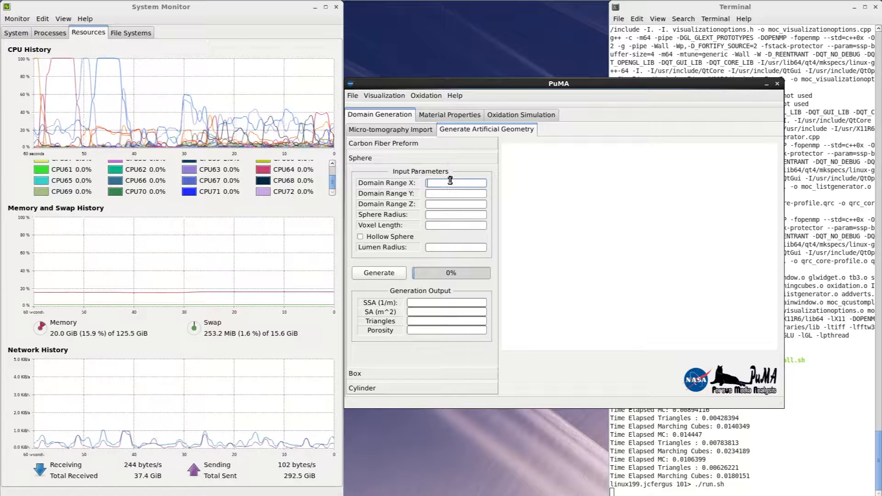
text(100)
key(Tab)
text(100)
key(Tab)
text(100)
key(Tab)
Set the sphere radius to 40 and voxel length to 1, and generate the sphere.
text(40)
key(Tab)
text(1)
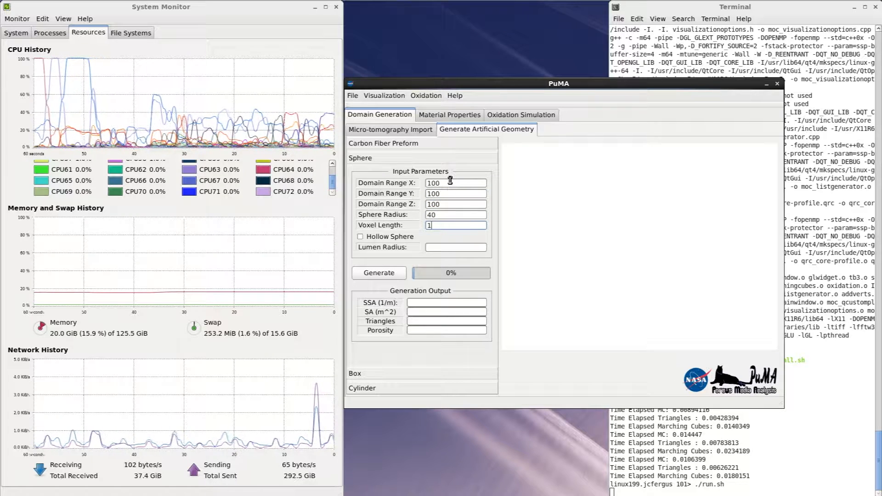
click(378, 273)
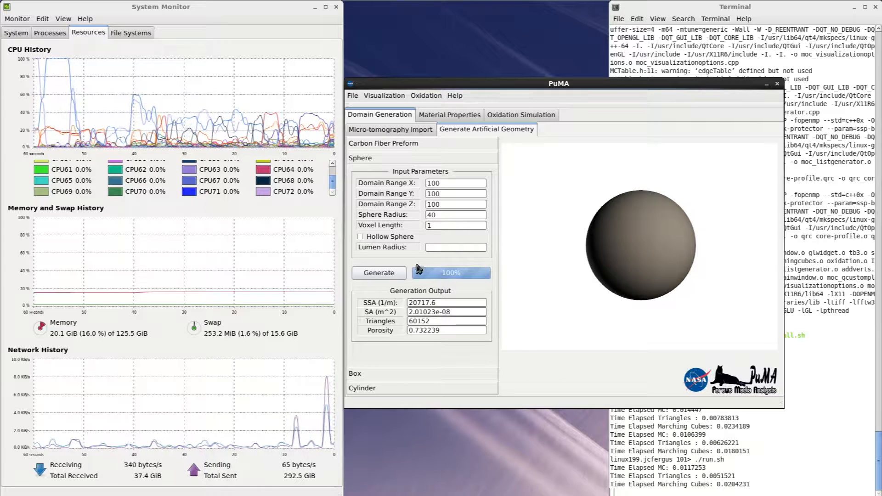
Examine the sphere's specific surface area, surface area, triangle count and porosity outputs, along with its rendered model.
drag(452, 302, 406, 308)
click(459, 311)
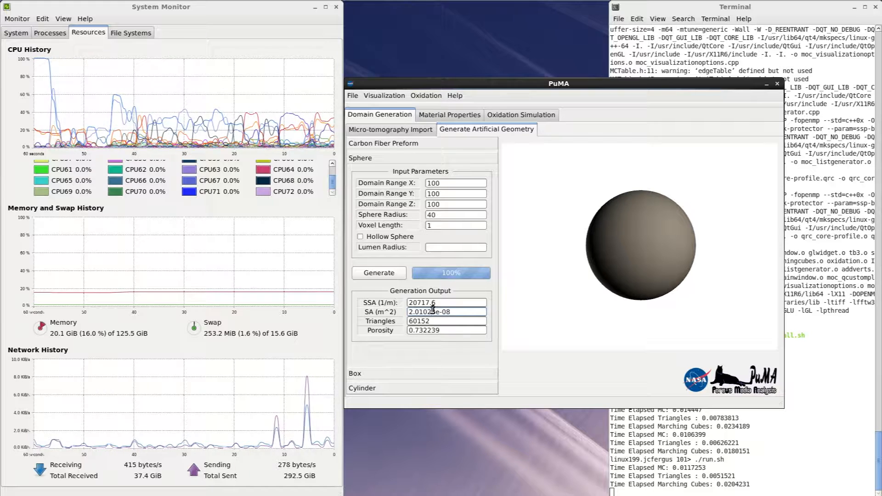
double_click(435, 303)
click(452, 313)
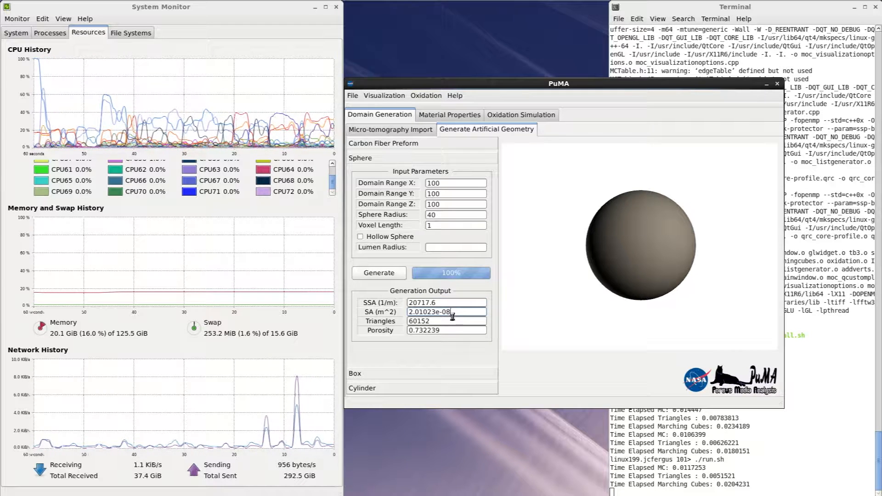
click(450, 323)
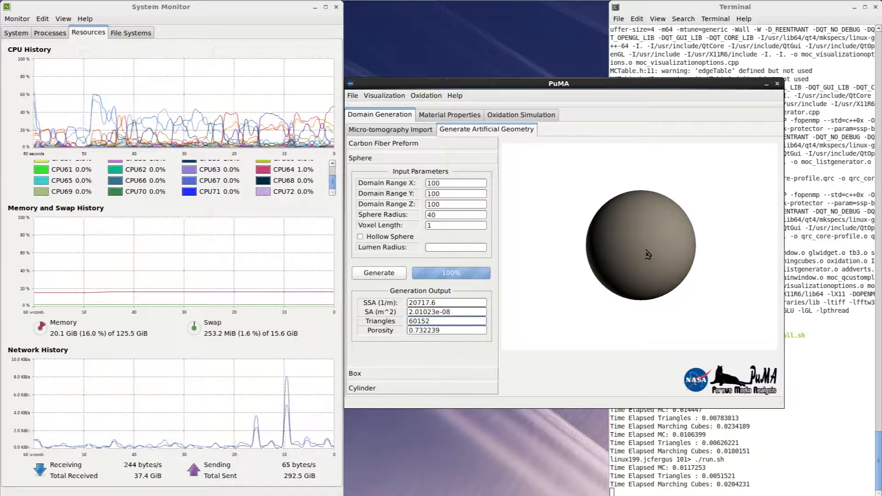
click(455, 331)
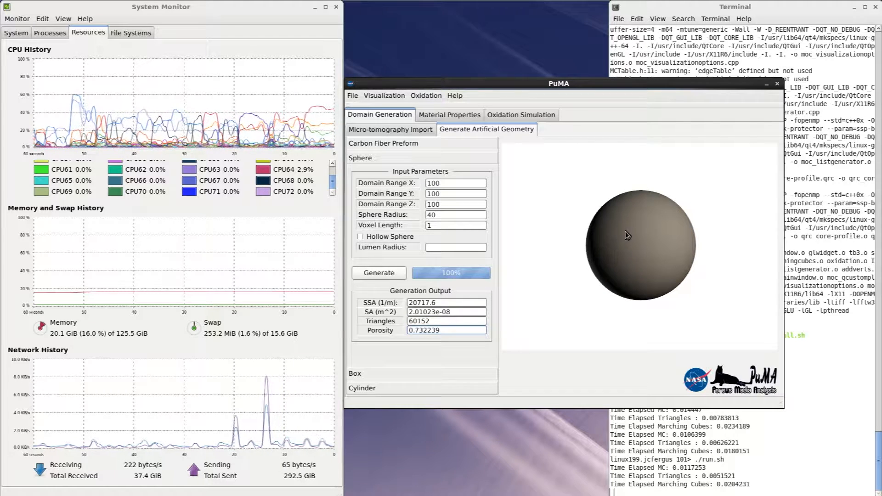
scroll(634, 243, up, 3)
drag(639, 246, 635, 260)
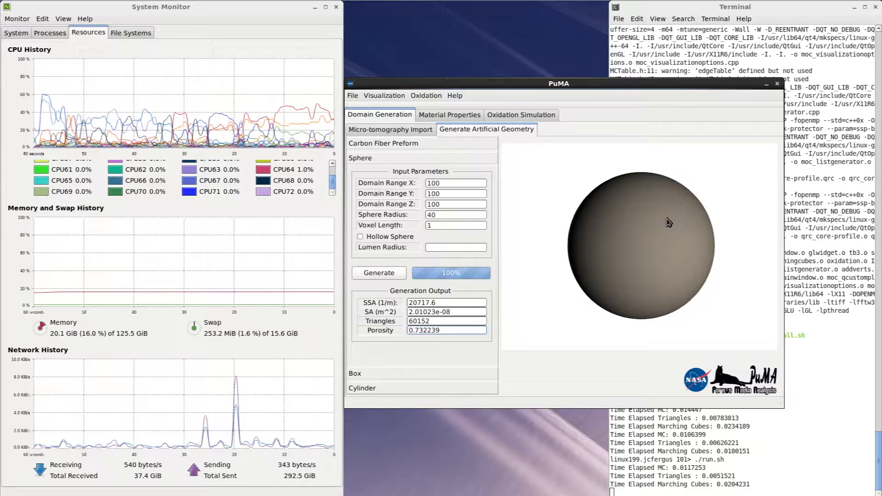
Regenerate the sphere with a radius of 2.
drag(437, 215, 421, 215)
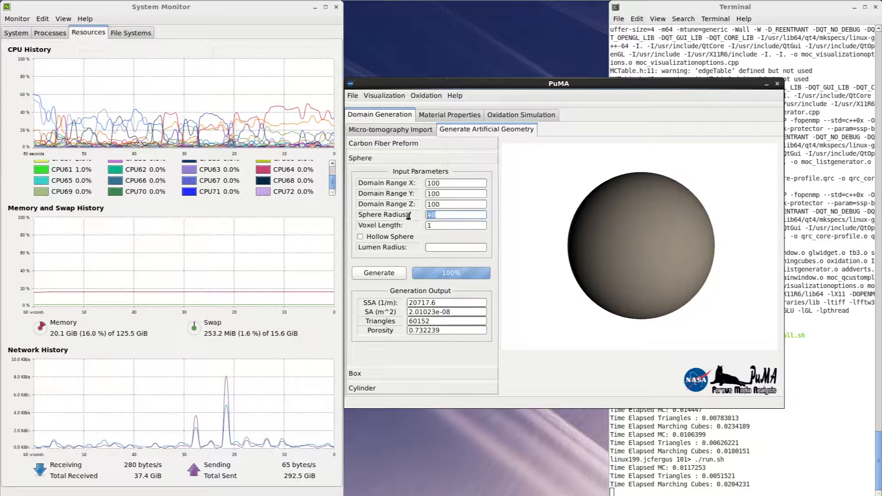
text(25)
key(BackSpace)
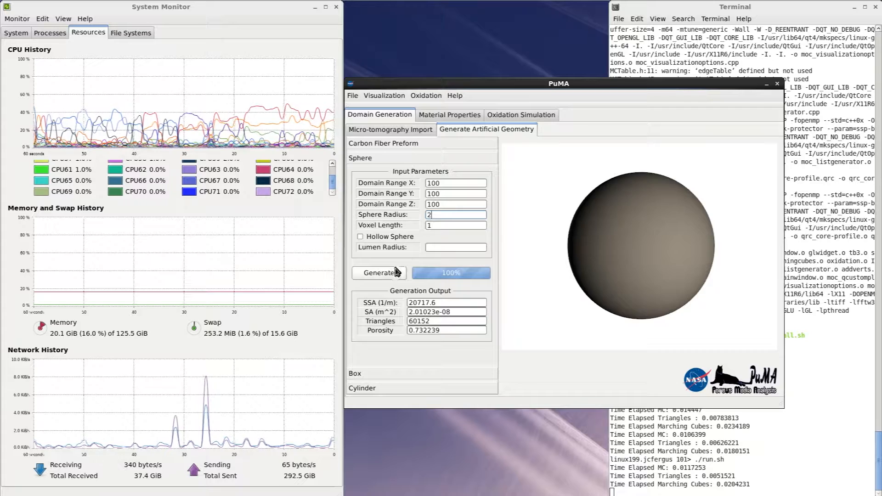
click(395, 272)
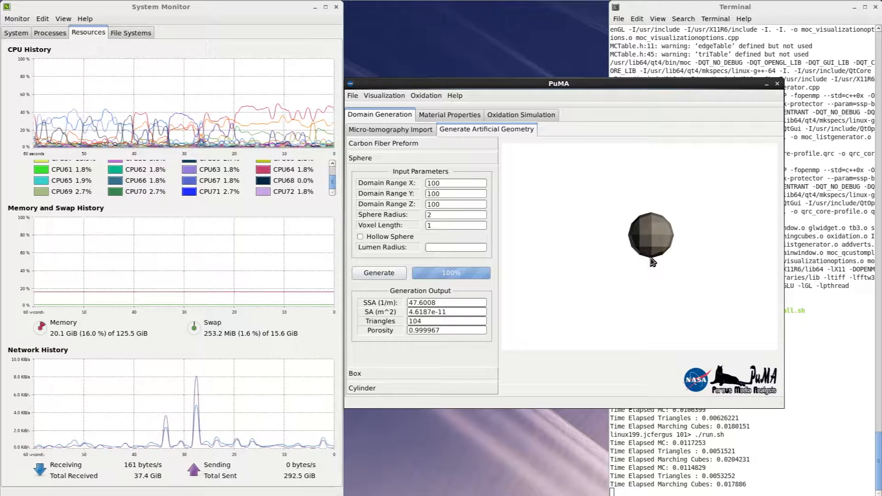
scroll(650, 259, up, 1)
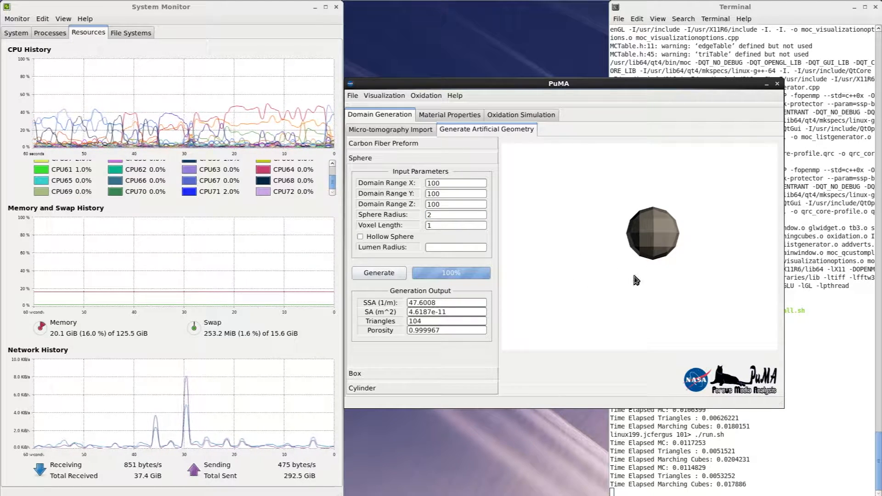
Generate a hollow sphere with radius 40 and lumen radius 5, and inspect its inner cavity.
double_click(433, 215)
text(40)
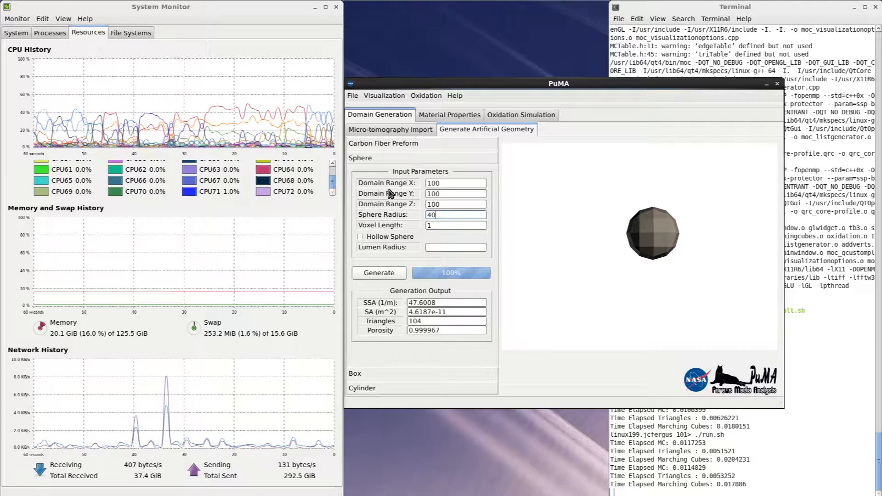
click(374, 238)
click(440, 247)
text(5)
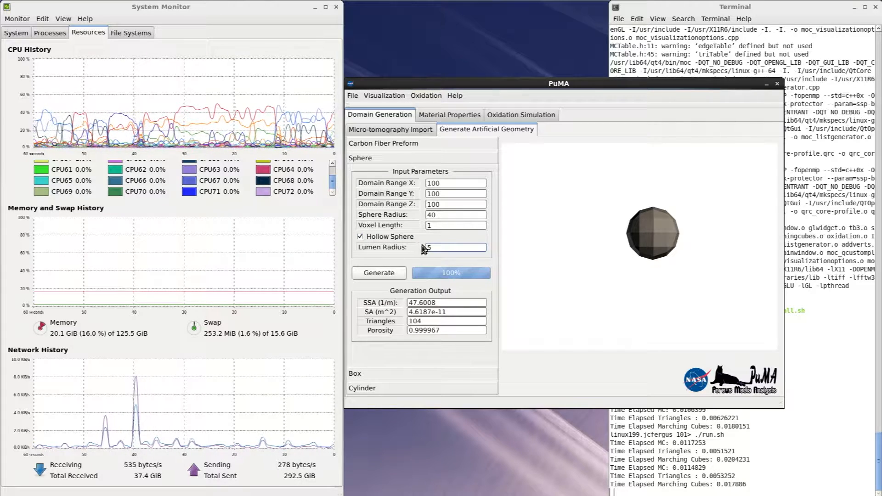
click(378, 273)
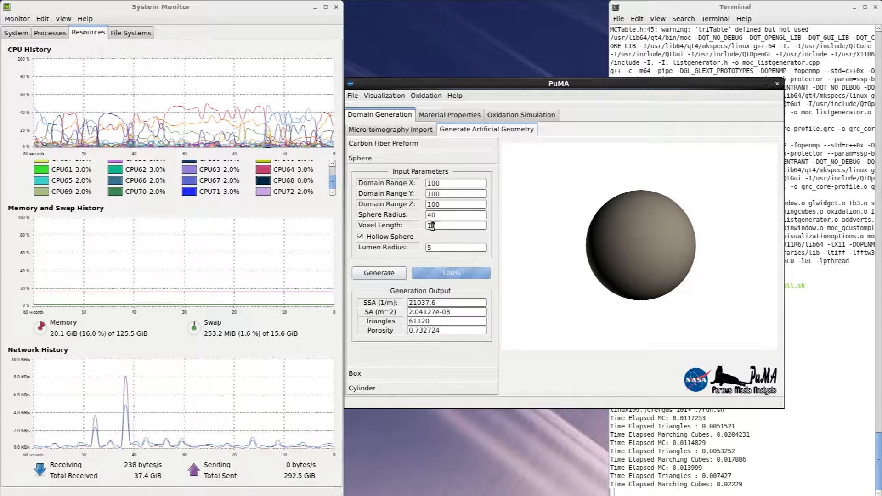
scroll(674, 253, up, 5)
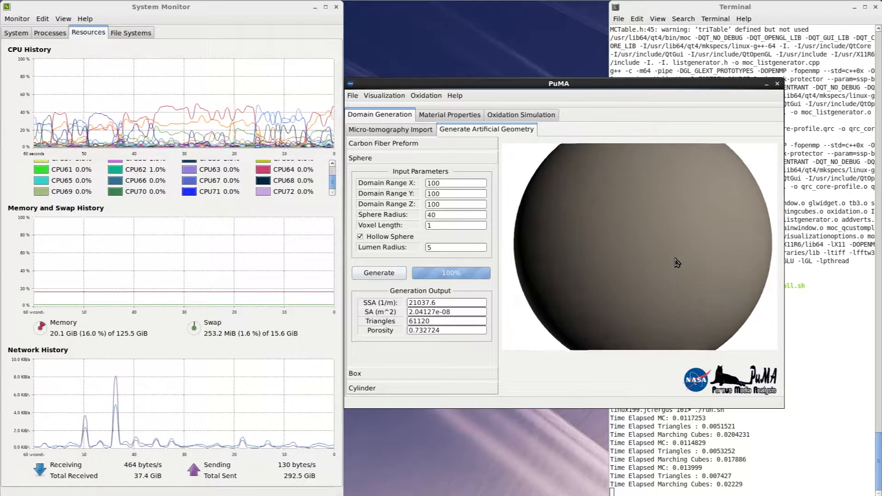
scroll(677, 262, up, 4)
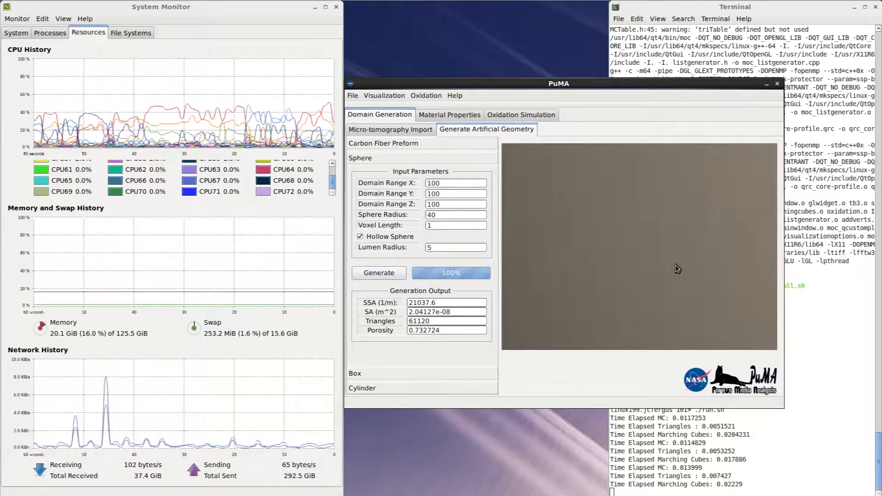
scroll(677, 268, down, 3)
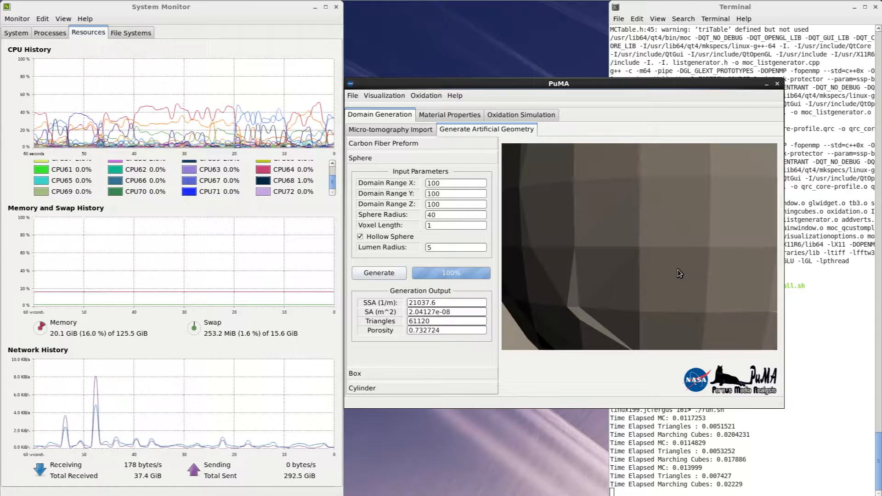
scroll(677, 270, down, 4)
drag(706, 272, 674, 281)
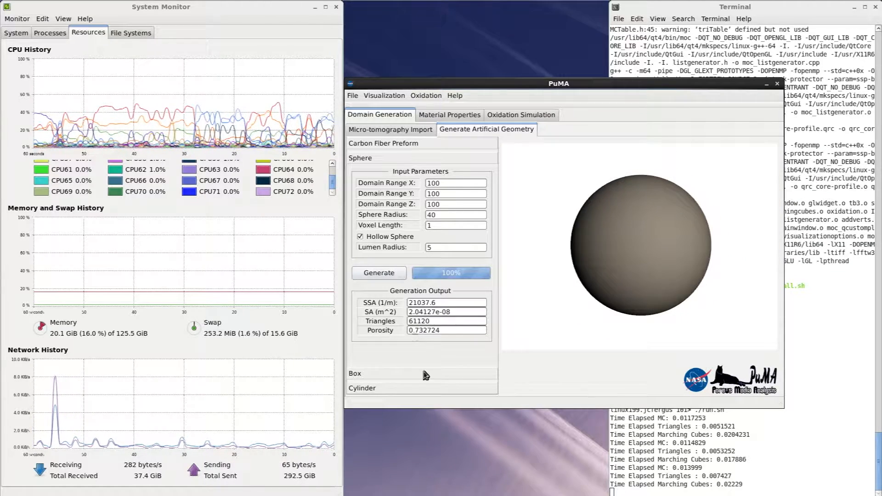
Start an artificial box geometry and set its domain range to 100 in X, Y and Z.
click(364, 377)
click(449, 199)
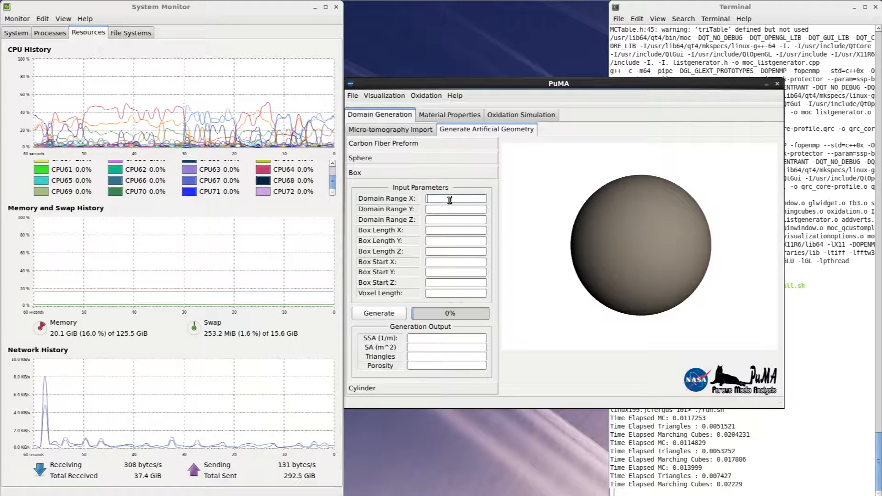
text(100)
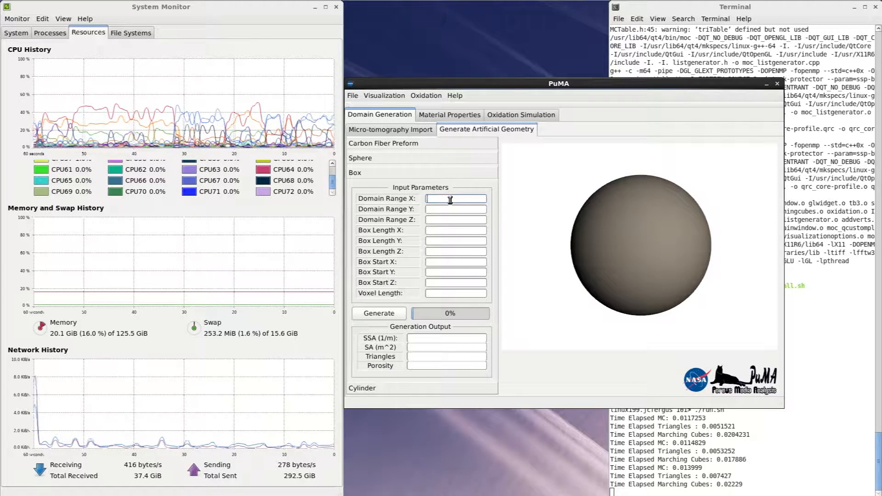
key(Tab)
text(100)
key(Tab)
text(10)
key(Tab)
Set the box length to 50 in X, Y and Z.
text(50)
key(Tab)
text(50)
key(Tab)
text(50)
key(Tab)
Generate the box with a start position of 25 in X, Y and Z and a voxel length of 1.
text(25)
key(Tab)
text(25)
key(Tab)
key(Tab)
text(1)
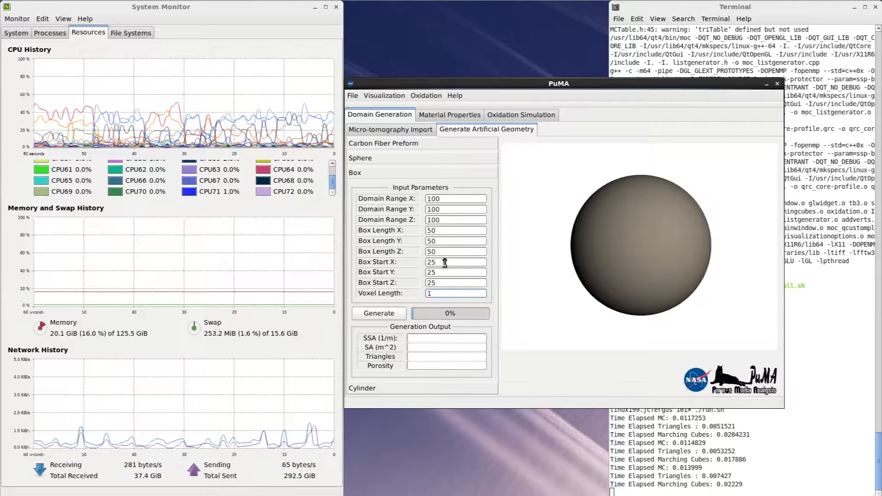
click(390, 313)
drag(705, 250, 616, 286)
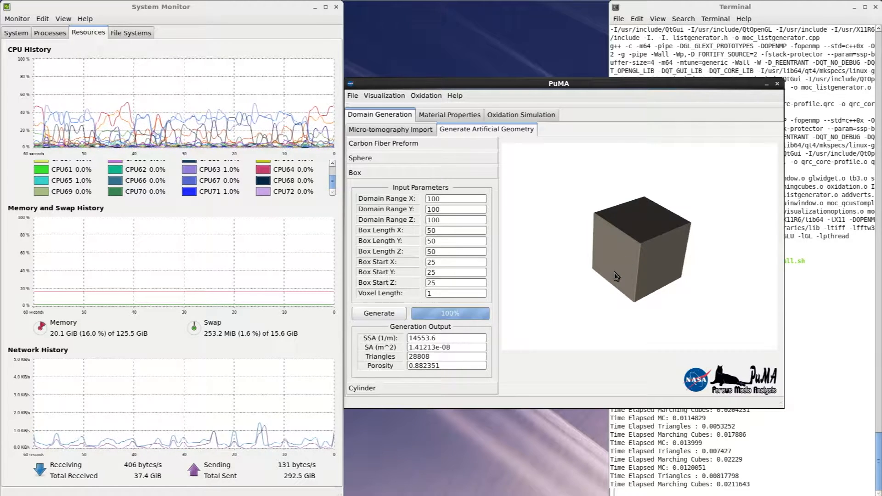
Set the box length in Y to 100 and regenerate the box.
double_click(459, 240)
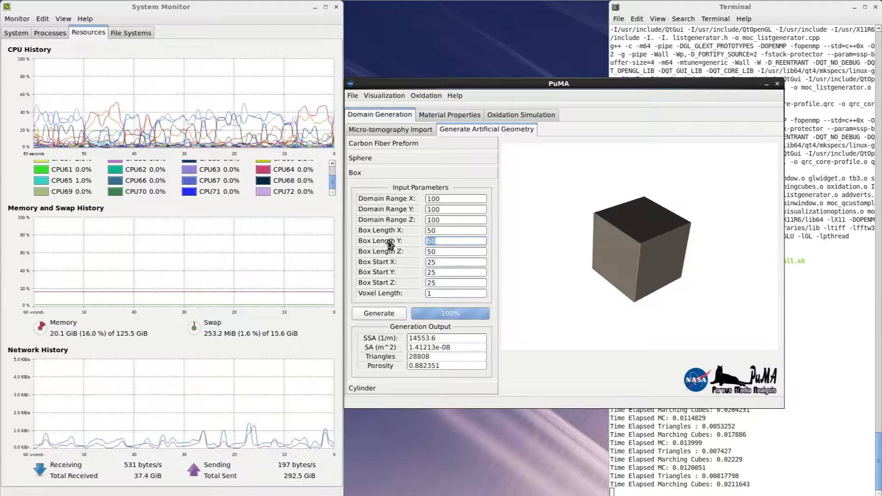
click(373, 313)
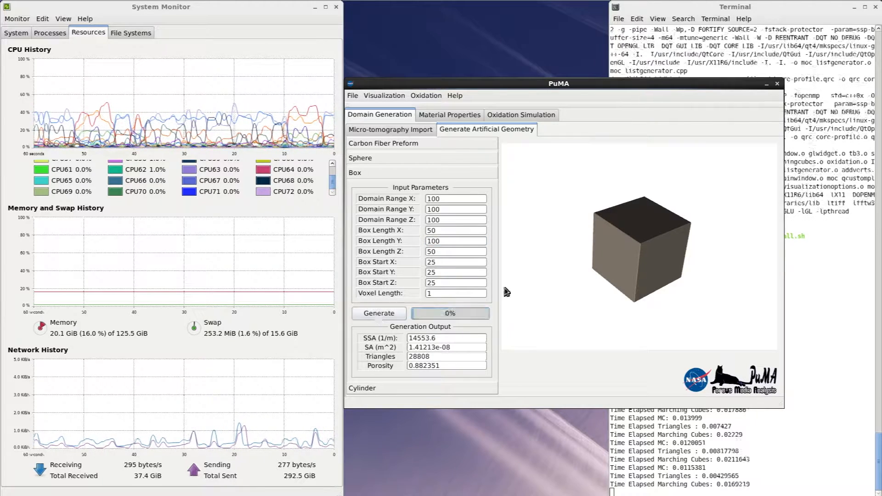
drag(625, 262, 552, 302)
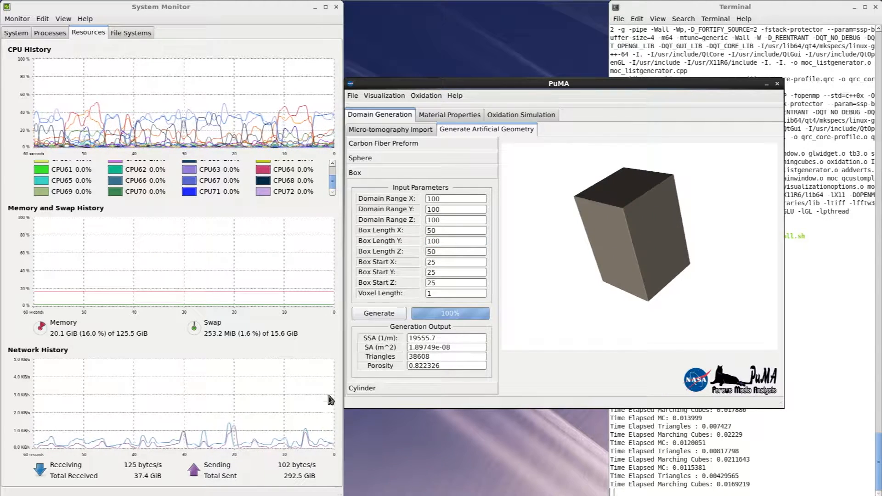
Start an artificial cylinder geometry with a domain range of 100 in X, 100 in Y and 500 in Z.
click(363, 388)
click(442, 212)
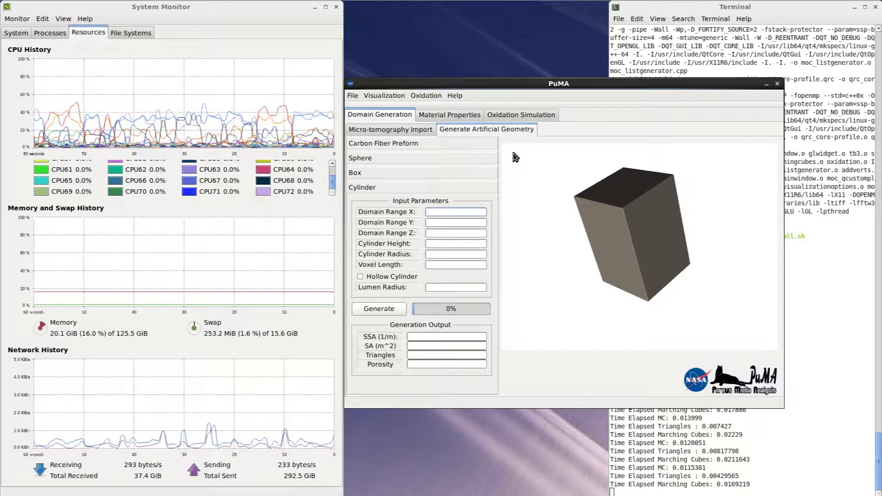
text(100)
key(Tab)
key(Tab)
text(500)
key(Tab)
Set the cylinder height to 500, cylinder radius to 40 and voxel length to 1.
text(500)
key(Tab)
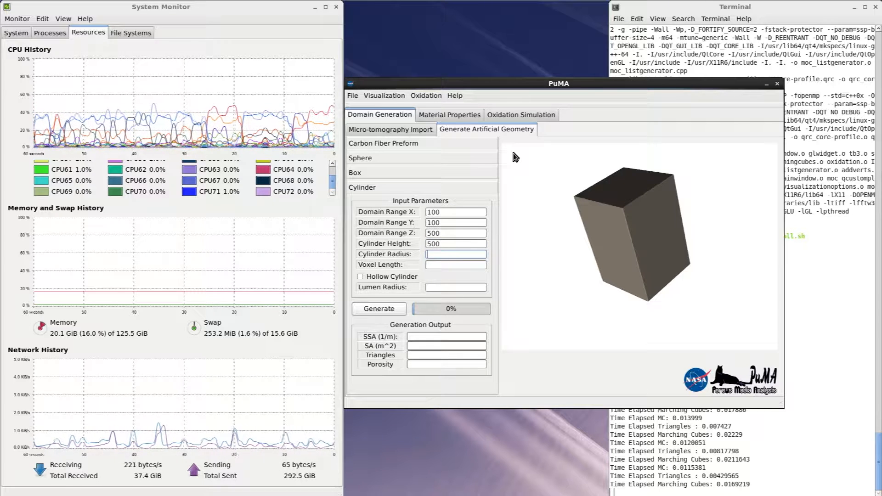
key(Tab)
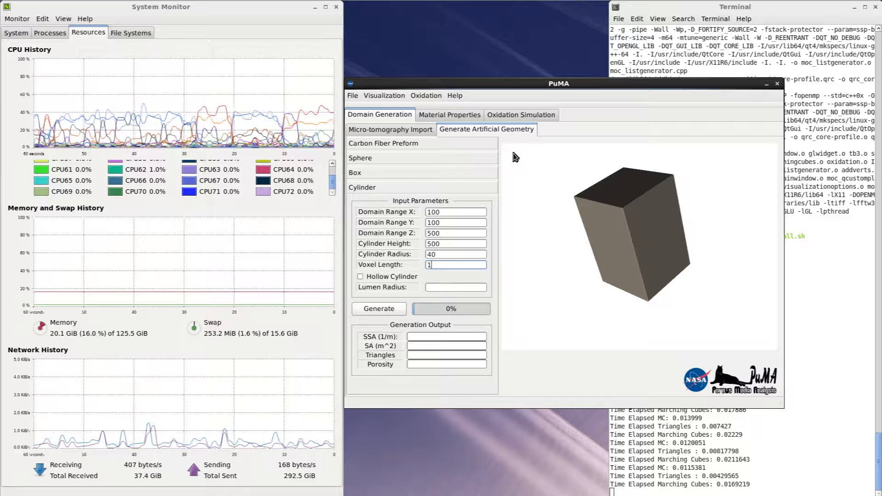
Make the cylinder hollow with a lumen radius of 5 and generate it.
click(411, 276)
click(452, 288)
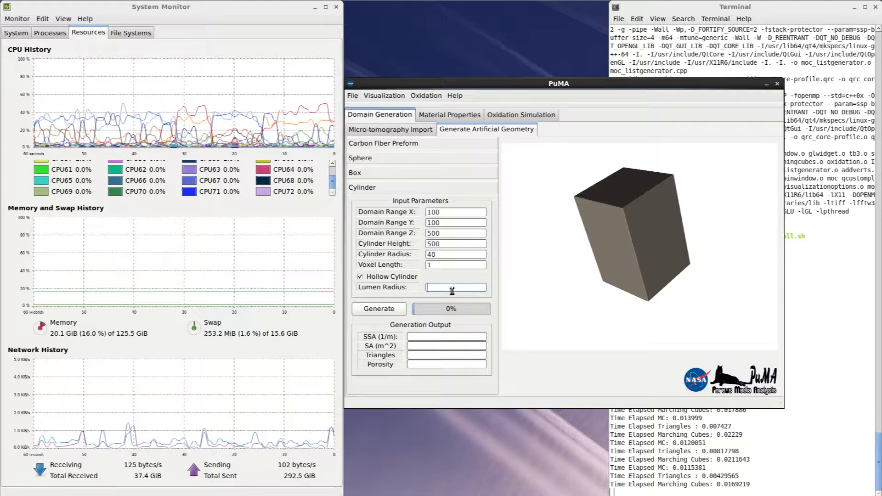
click(394, 308)
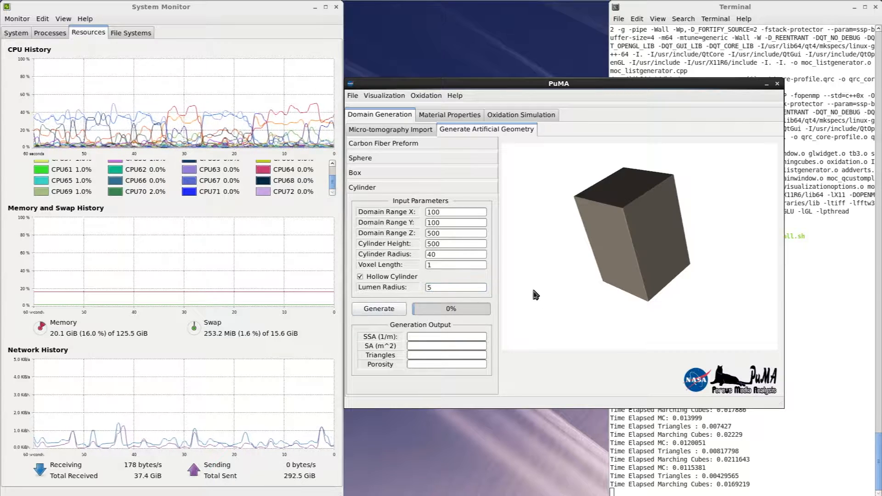
drag(654, 240, 620, 244)
Start a carbon fiber preform geometry with a domain range of 200 in X, 200 in Y and 400 in Z.
click(408, 143)
click(462, 169)
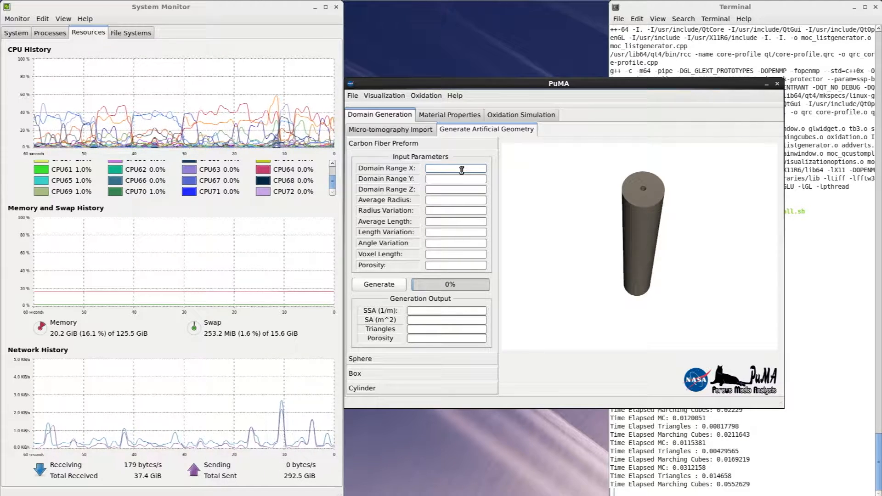
text(200)
key(Tab)
text(2)
key(Tab)
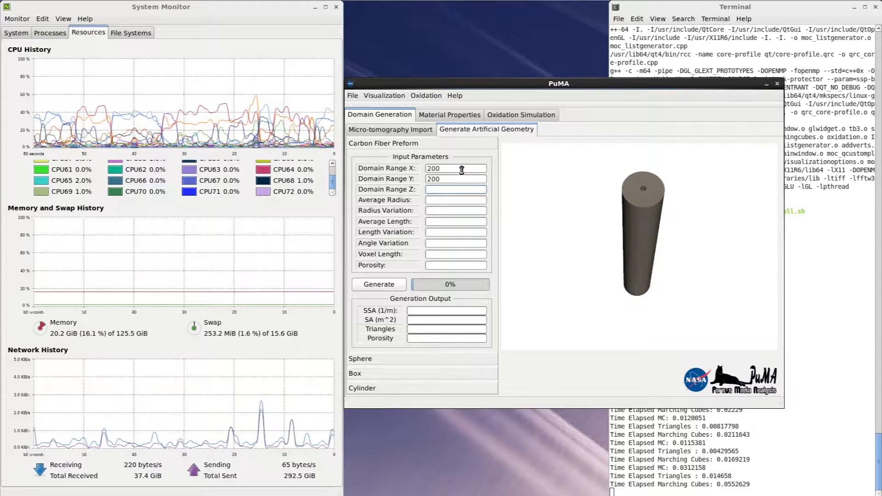
Set the fibers' average radius to 10, radius variation to 1 and average length to 200.
click(431, 200)
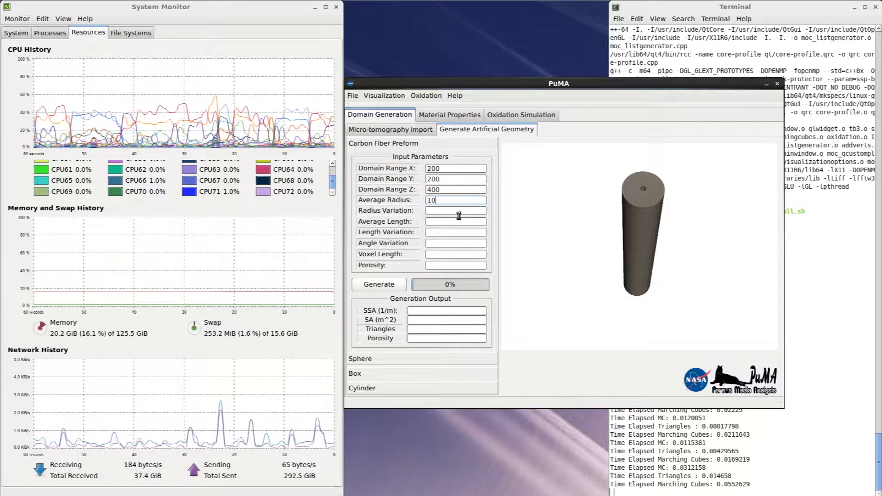
click(458, 214)
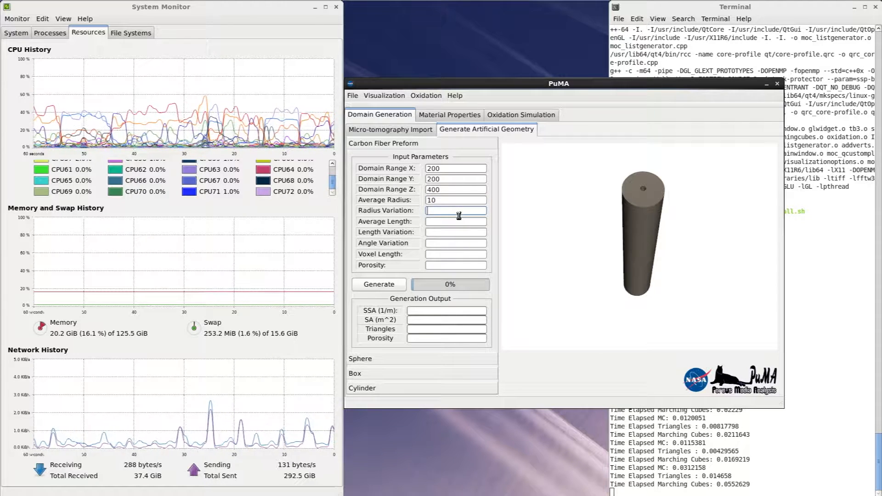
key(Tab)
key(Tab)
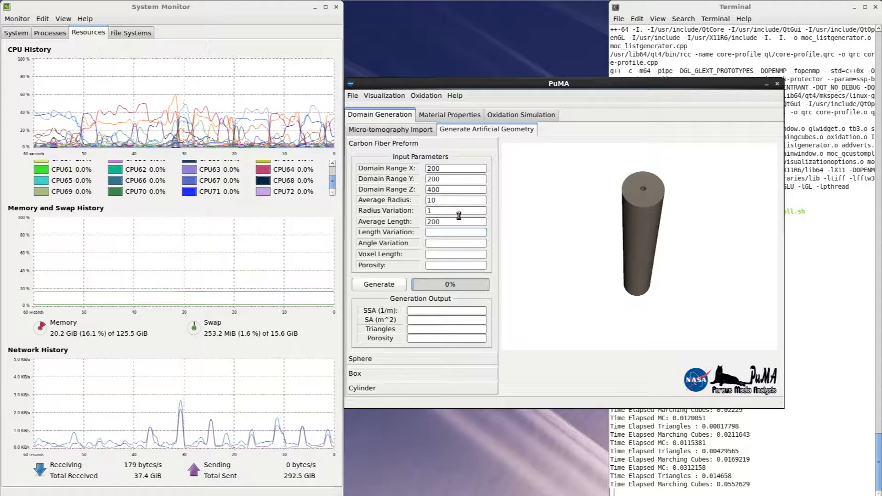
Set length variation to 100, angle variation to 20, voxel length to 1 and porosity to 0.85, and generate the preform.
text(100)
key(Tab)
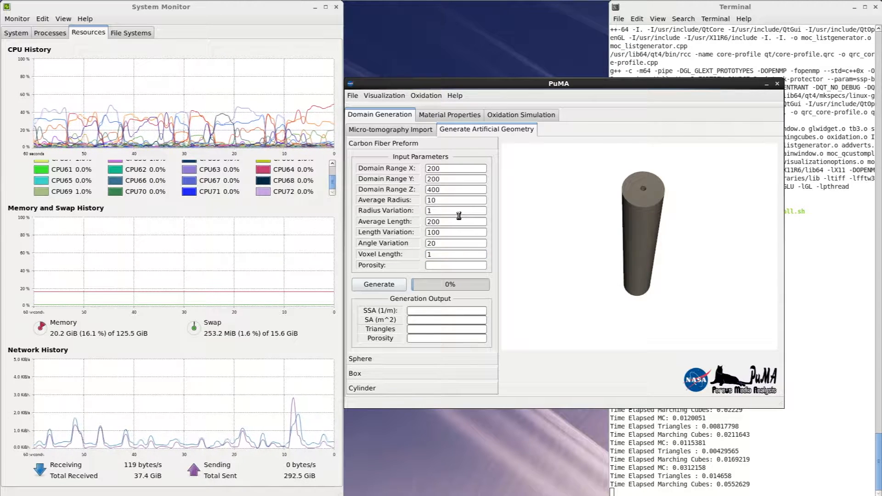
click(448, 267)
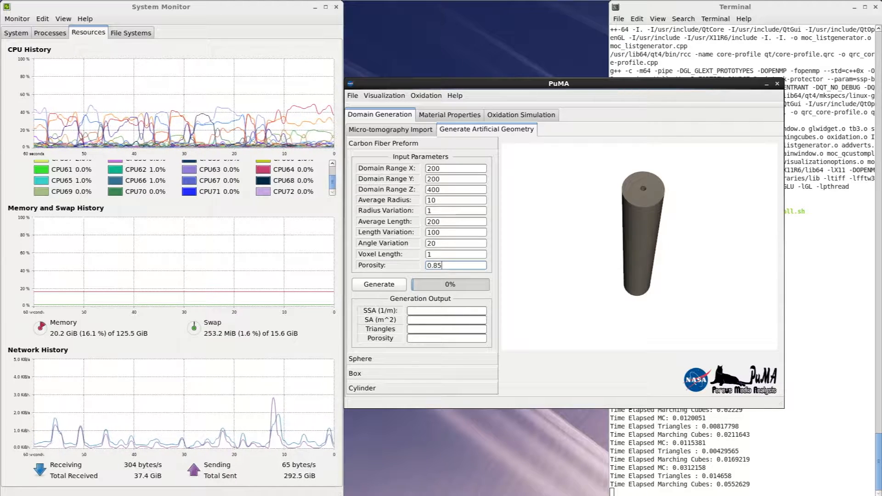
click(386, 283)
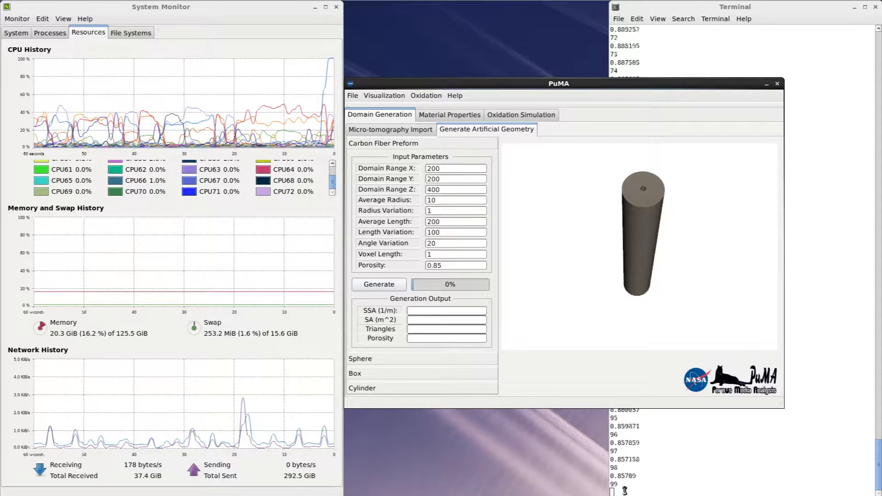
Set the preform's average radius to 6 and porosity to 0.8, and regenerate the geometry.
drag(638, 310, 629, 227)
double_click(444, 167)
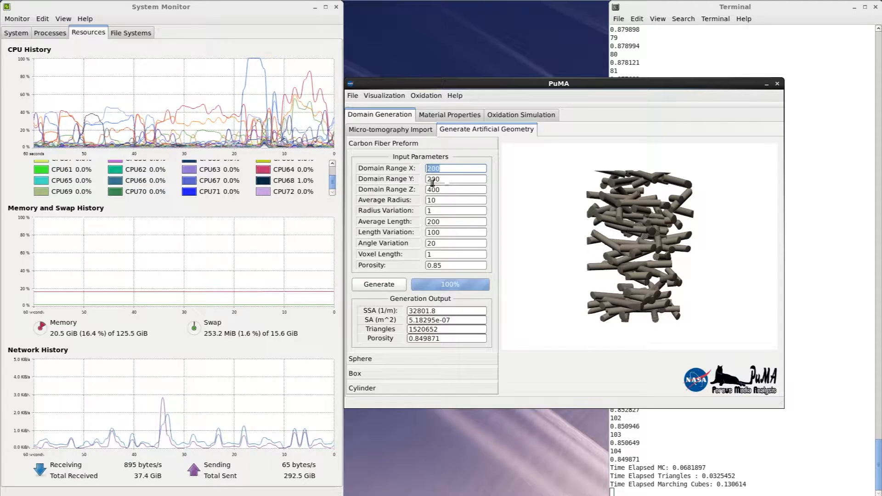
double_click(437, 201)
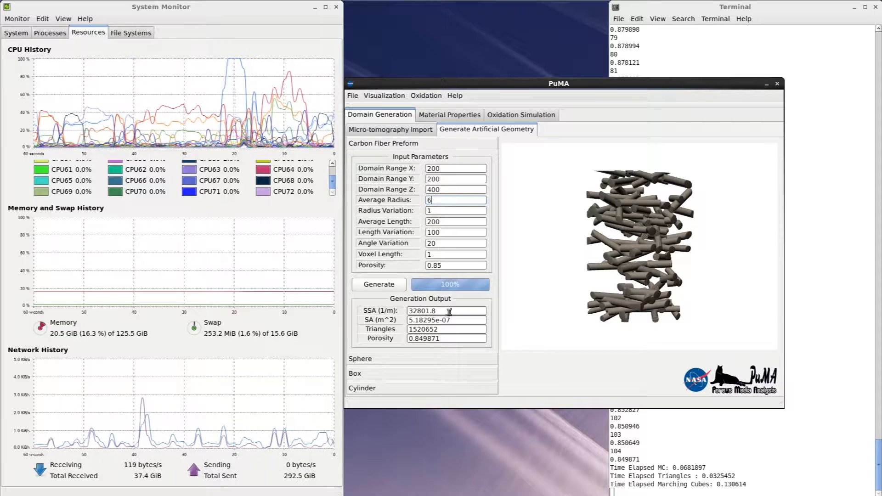
double_click(453, 266)
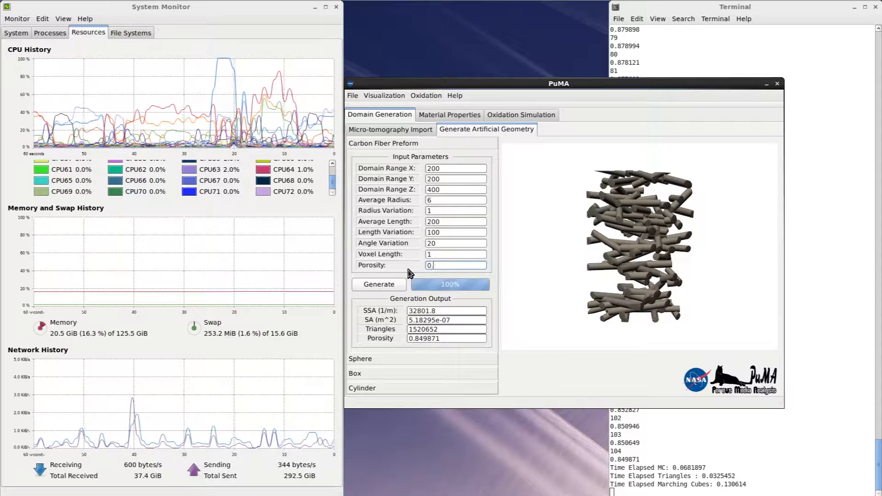
click(379, 285)
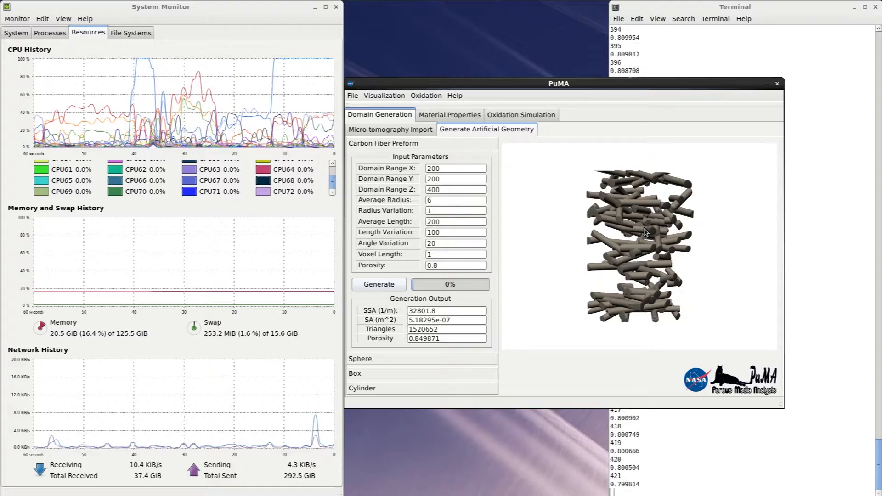
Create a 3D visualization of the regenerated fiber preform in a separate window.
drag(623, 219, 615, 191)
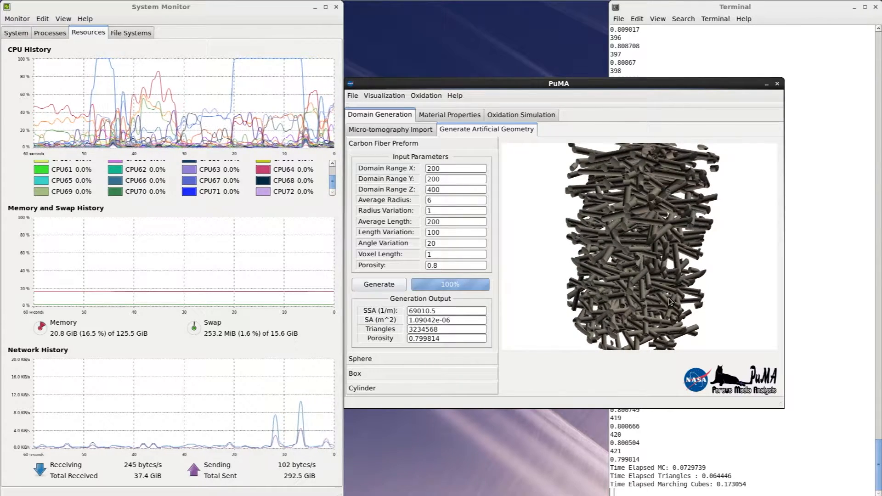
drag(653, 271, 594, 258)
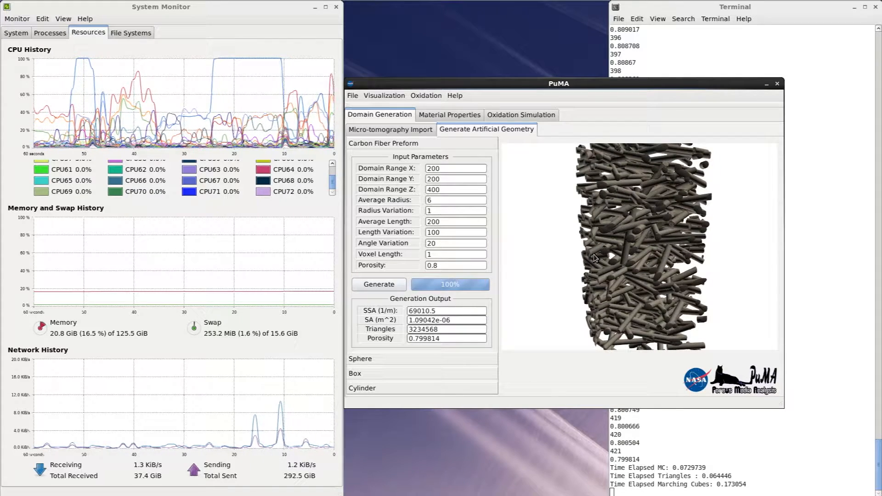
click(413, 131)
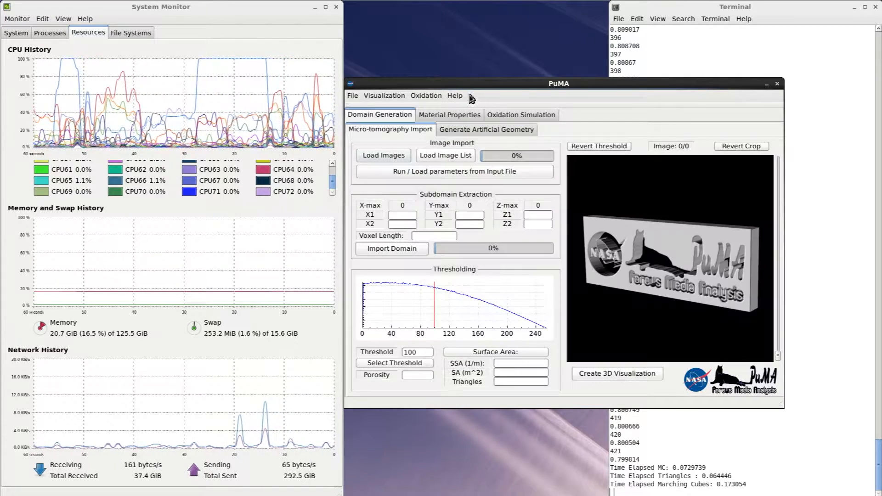
click(621, 375)
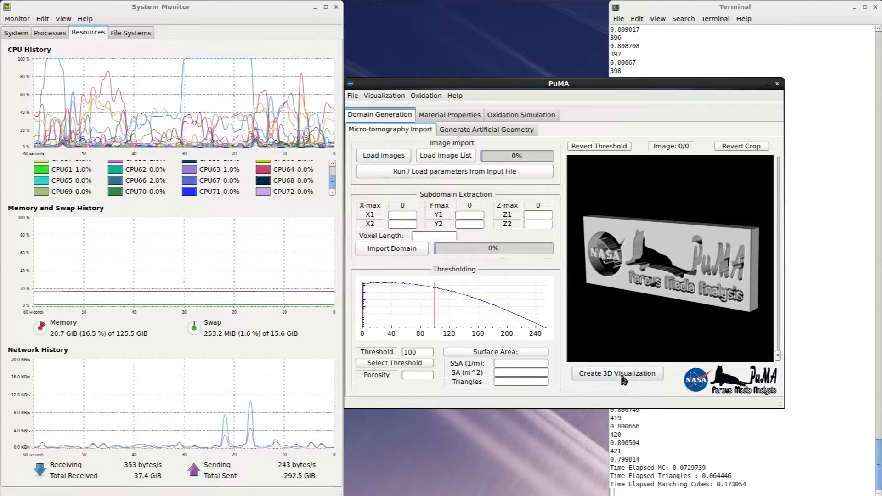
drag(285, 239, 215, 230)
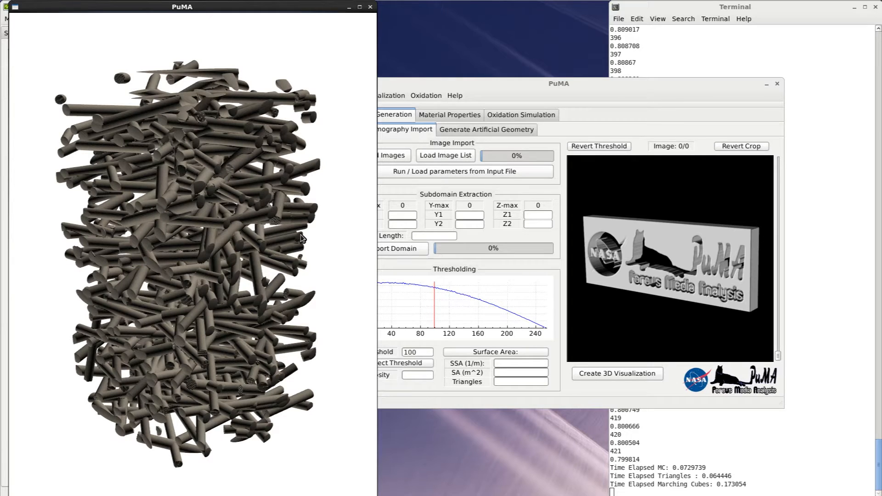